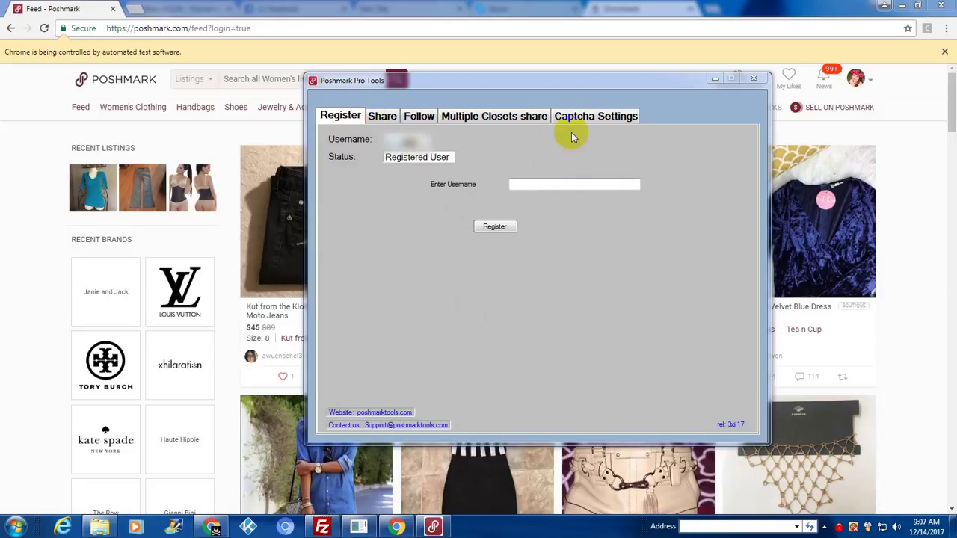
# On the Share tab, reveal the Advance Setting delay fields, then turn Advance Setting back off.
pyautogui.click(378, 116)
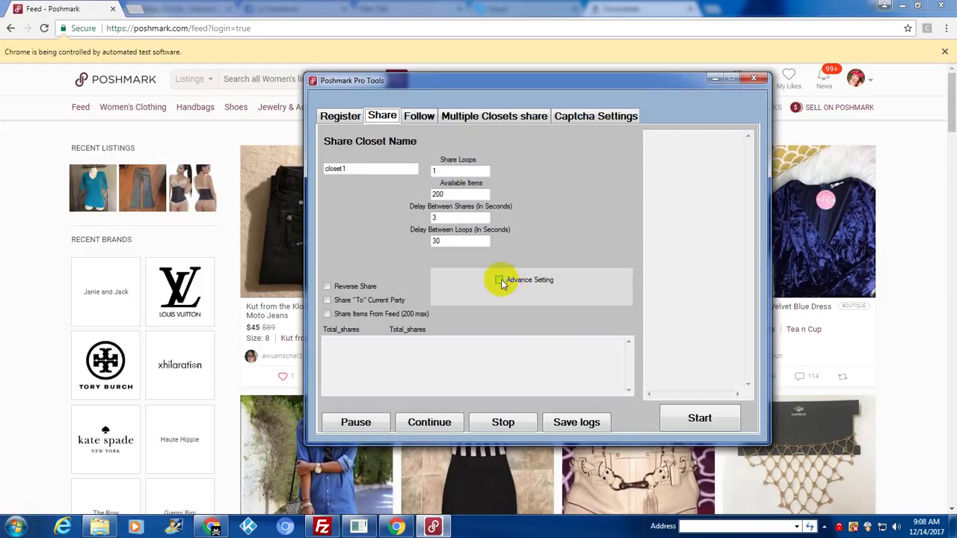
pyautogui.click(499, 282)
pyautogui.click(485, 296)
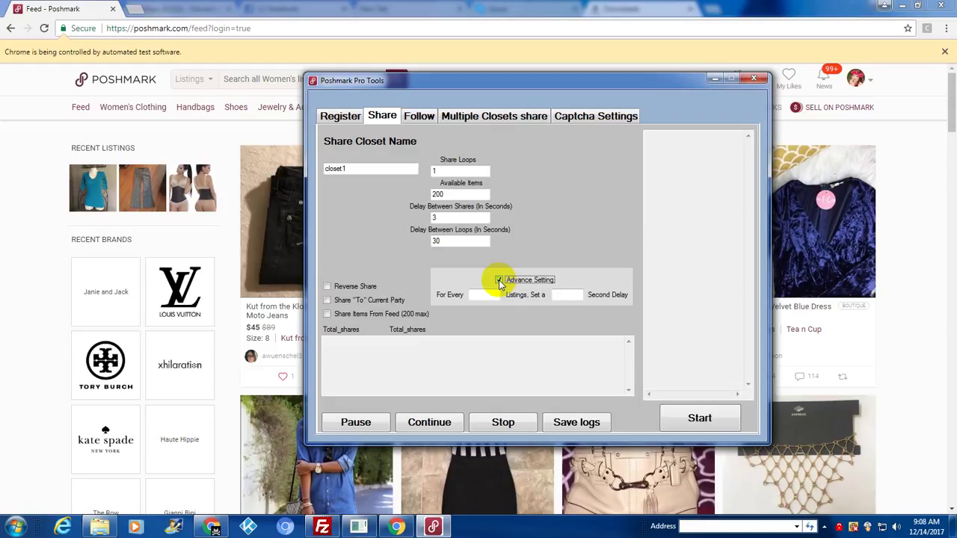
pyautogui.click(499, 280)
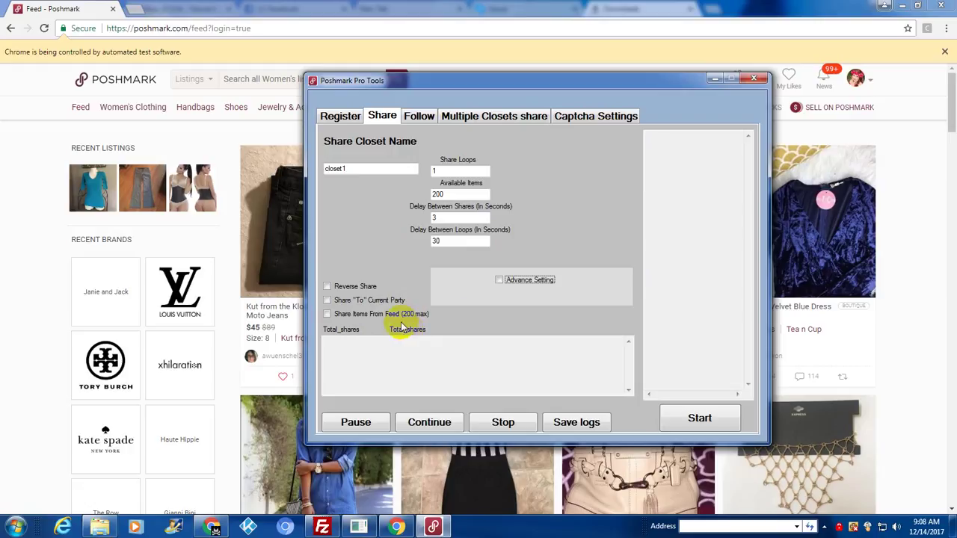
# Enable Share Items From Feed with 5 share loops, clearing Available Items and both delay fields.
pyautogui.click(329, 315)
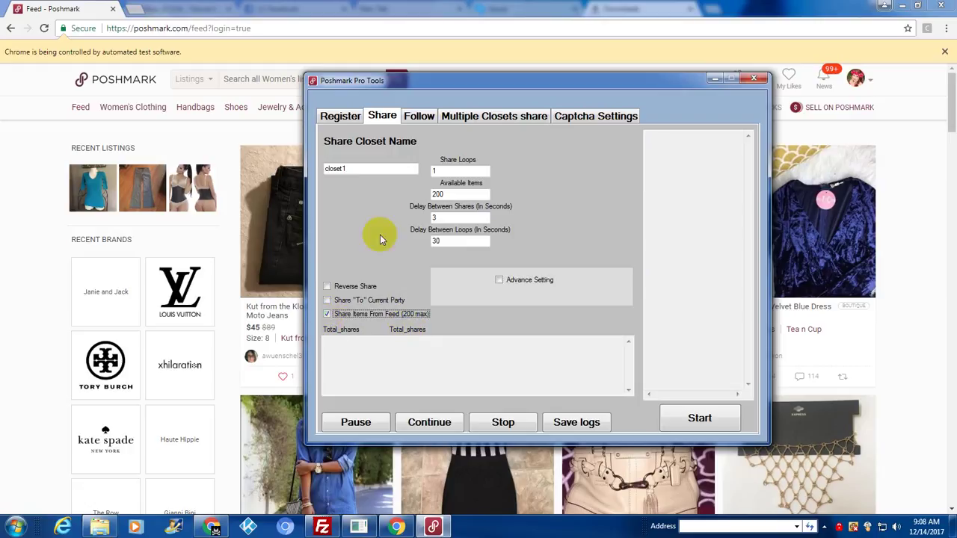
pyautogui.click(449, 170)
pyautogui.write('5')
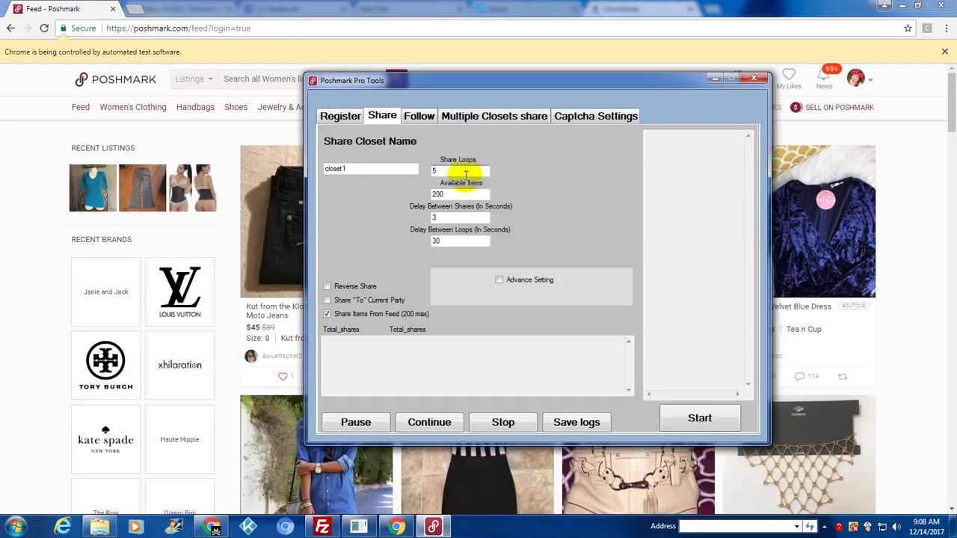
pyautogui.press('Tab')
pyautogui.press('BackSpace')
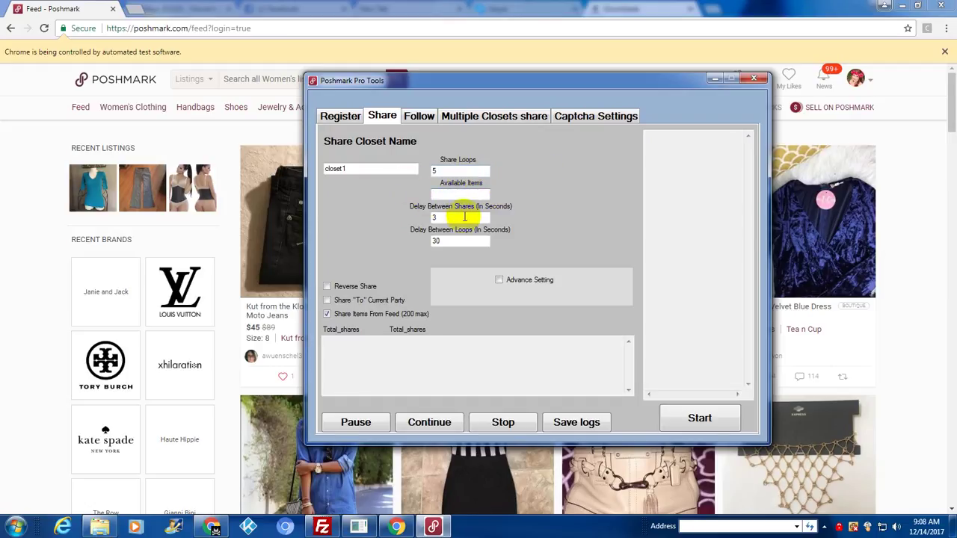
pyautogui.press('Tab')
pyautogui.press('BackSpace')
pyautogui.press('Tab')
pyautogui.press('BackSpace')
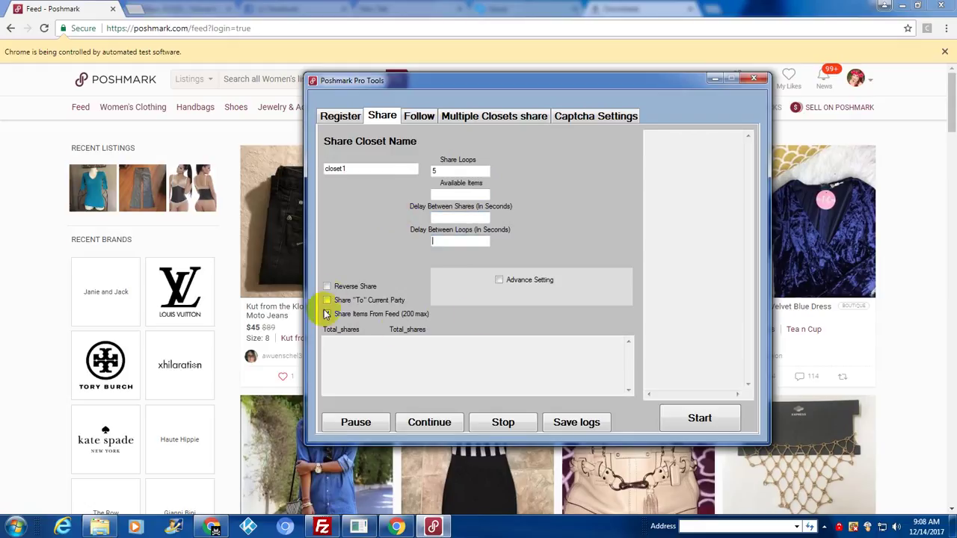
pyautogui.click(478, 194)
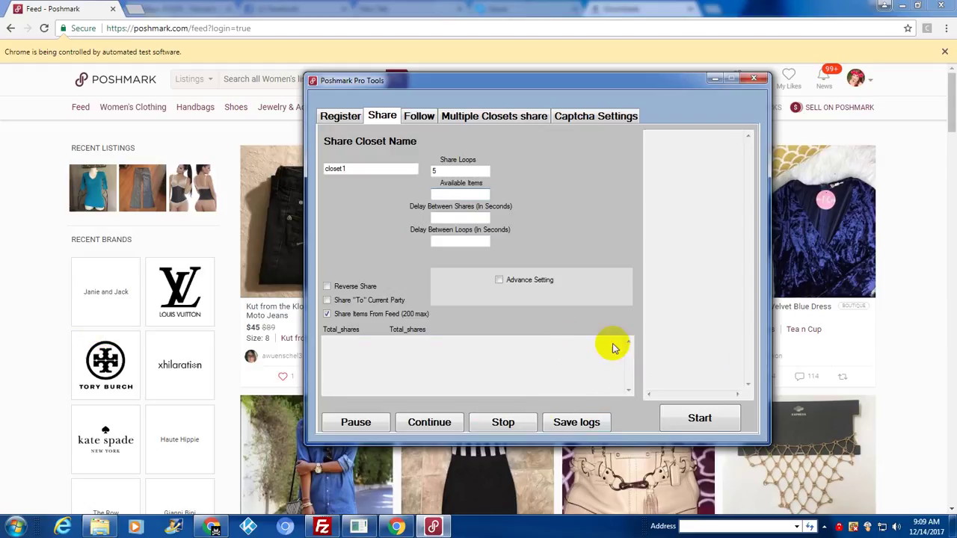
# On the Follow tab, toggle 'Follow followers or Following' off and on; review the 999 closets and 3-second delay.
pyautogui.click(420, 118)
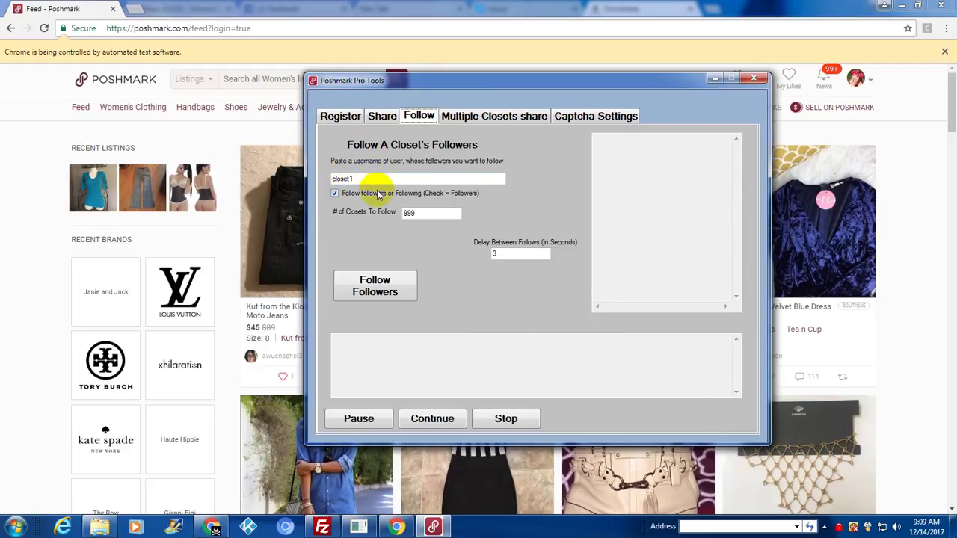
pyautogui.click(335, 194)
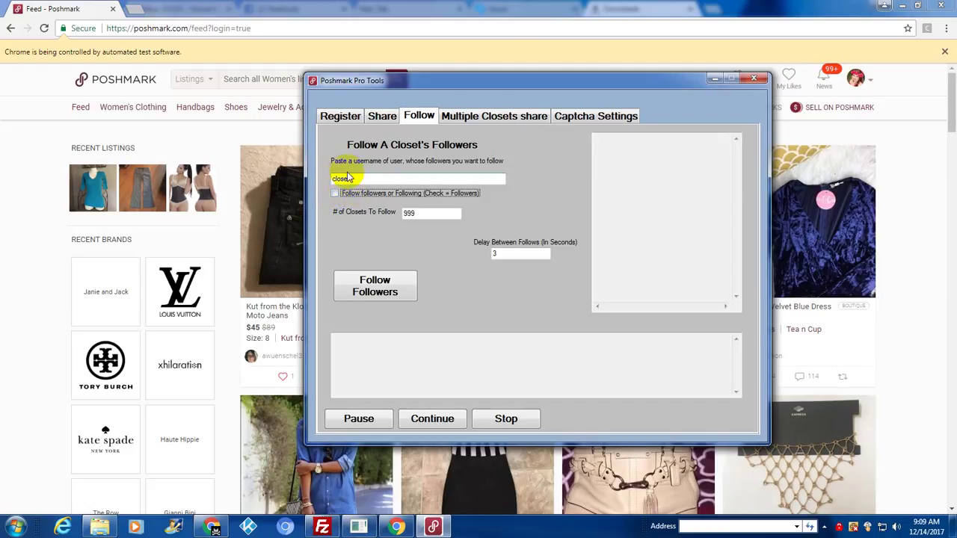
pyautogui.click(335, 193)
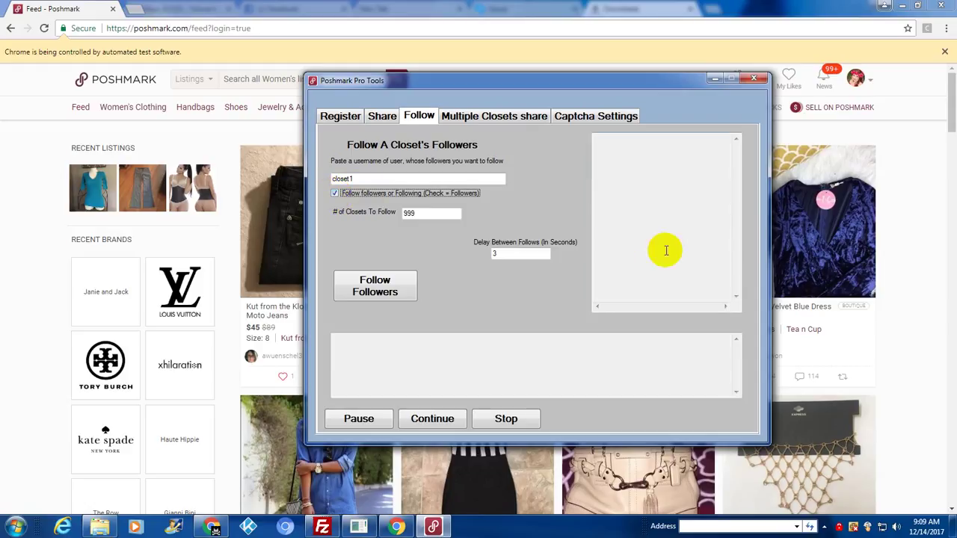
pyautogui.click(435, 215)
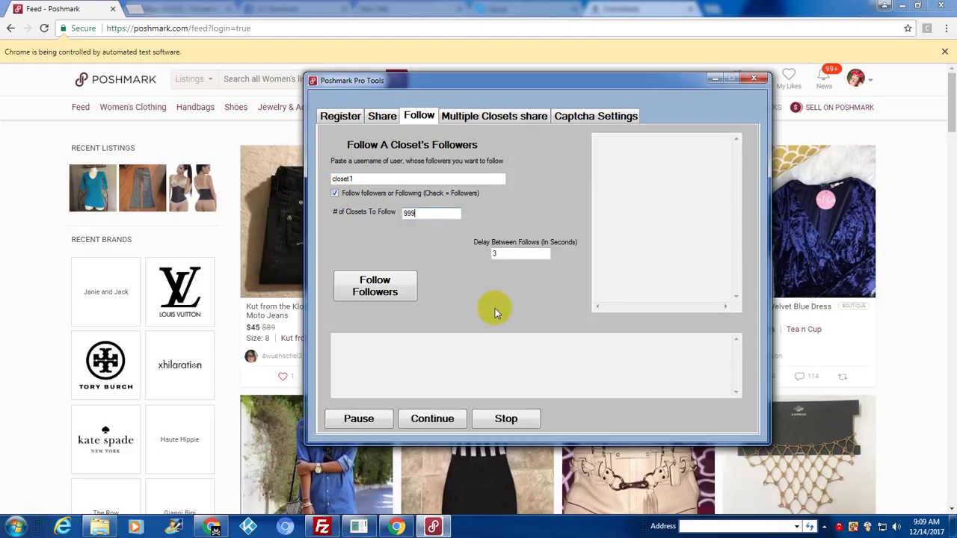
pyautogui.click(513, 255)
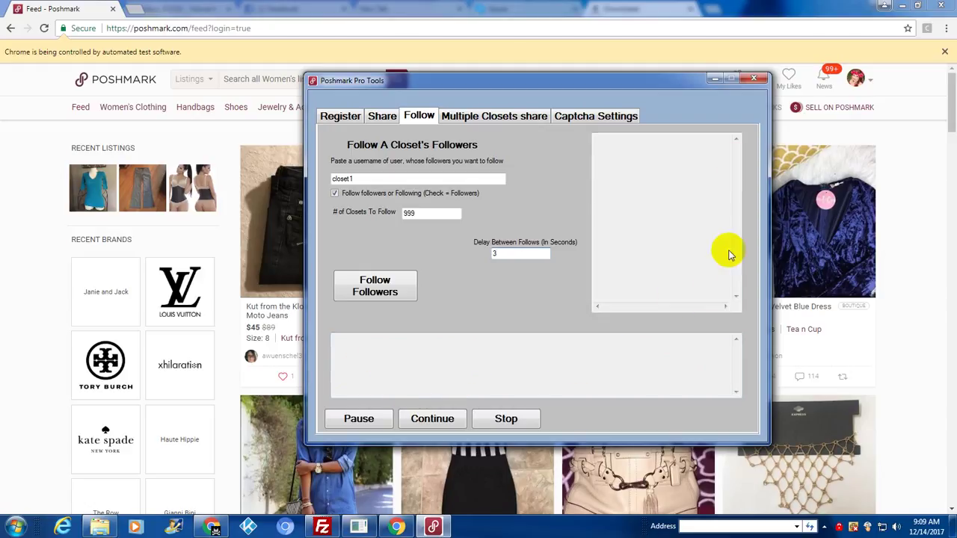
# Open the Multiple Closets share table and scroll right to show Reverse Share and Party Share.
pyautogui.click(463, 116)
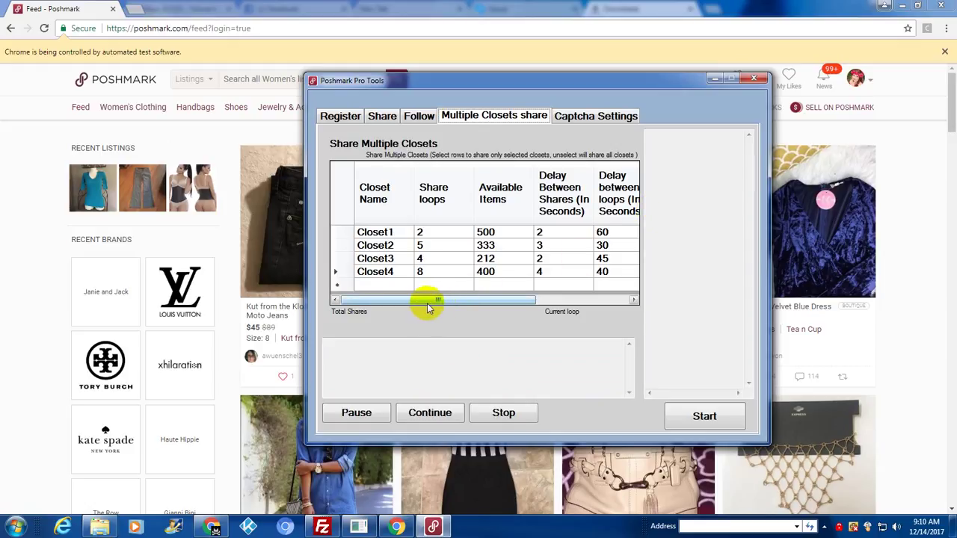
pyautogui.moveTo(433, 307); pyautogui.dragTo(419, 308)
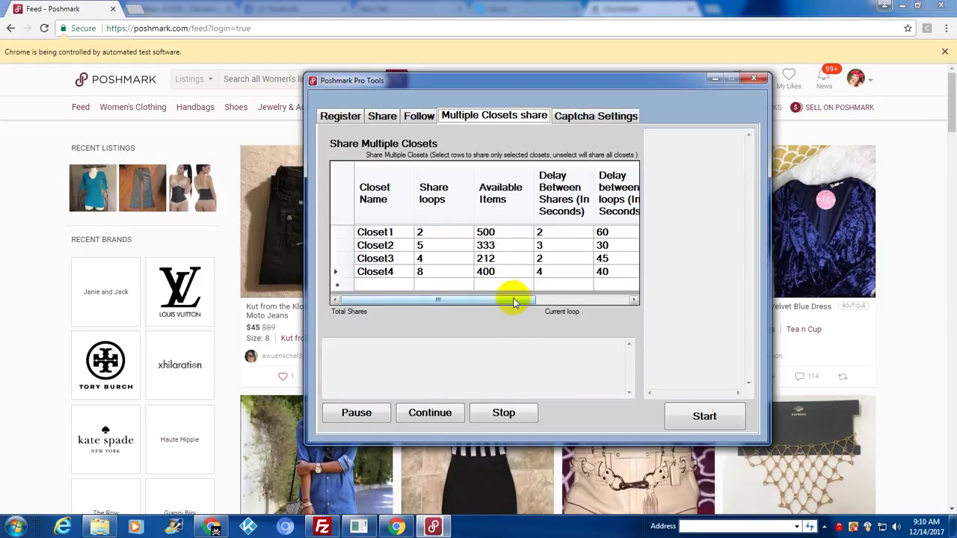
pyautogui.moveTo(513, 299); pyautogui.dragTo(611, 307)
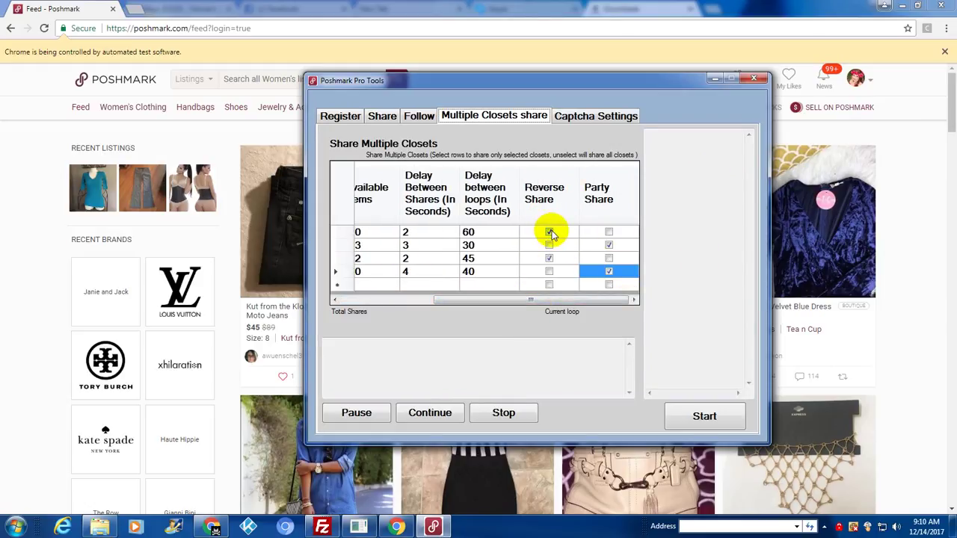
# Tick a Party Share box, scroll the closets grid back left, and switch to Captcha Settings.
pyautogui.click(609, 245)
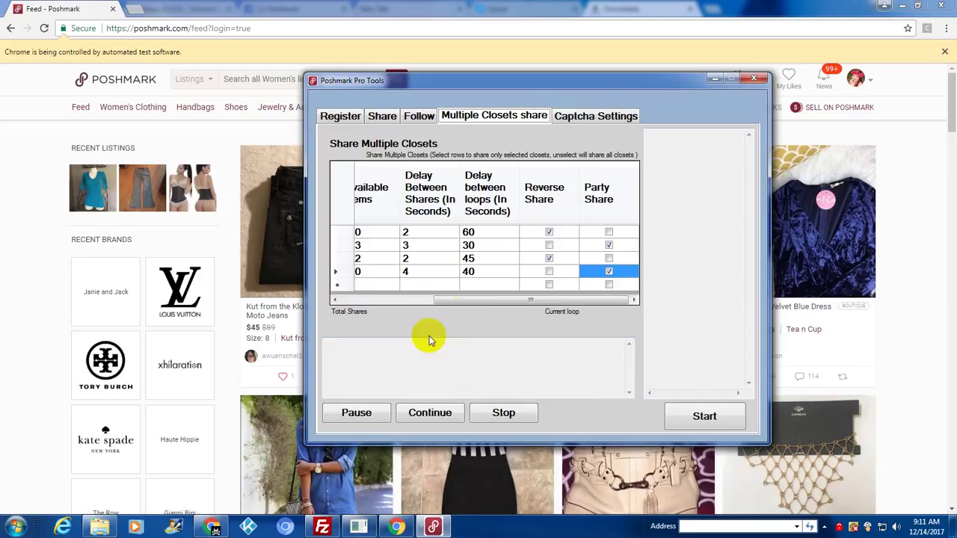
pyautogui.moveTo(446, 301); pyautogui.dragTo(342, 299)
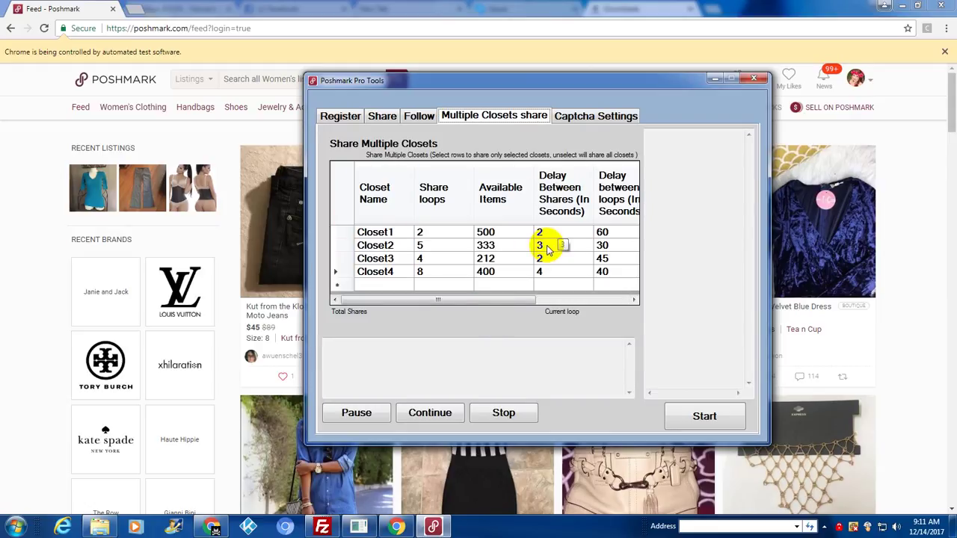
pyautogui.click(615, 117)
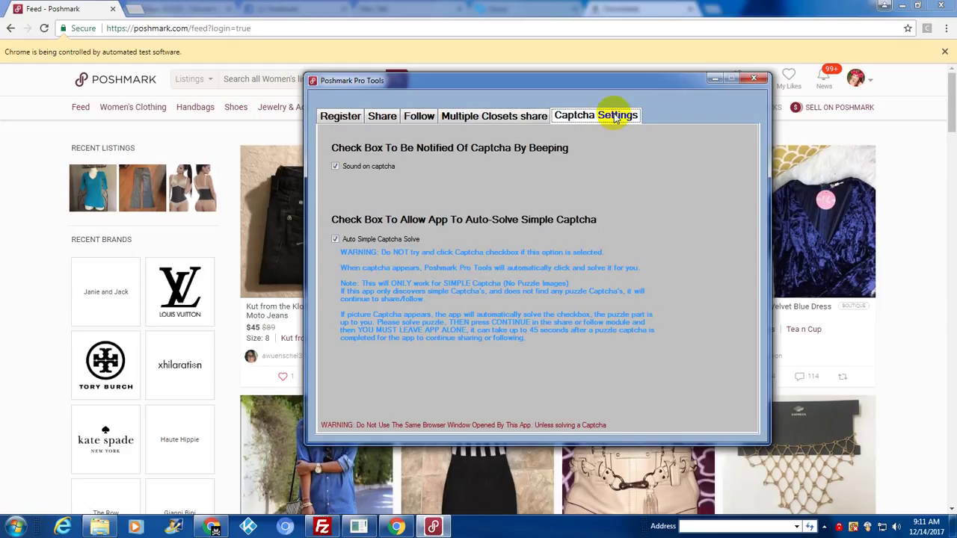
# Untick and re-tick Auto Simple Captcha Solve, leaving Sound on captcha enabled.
pyautogui.click(335, 239)
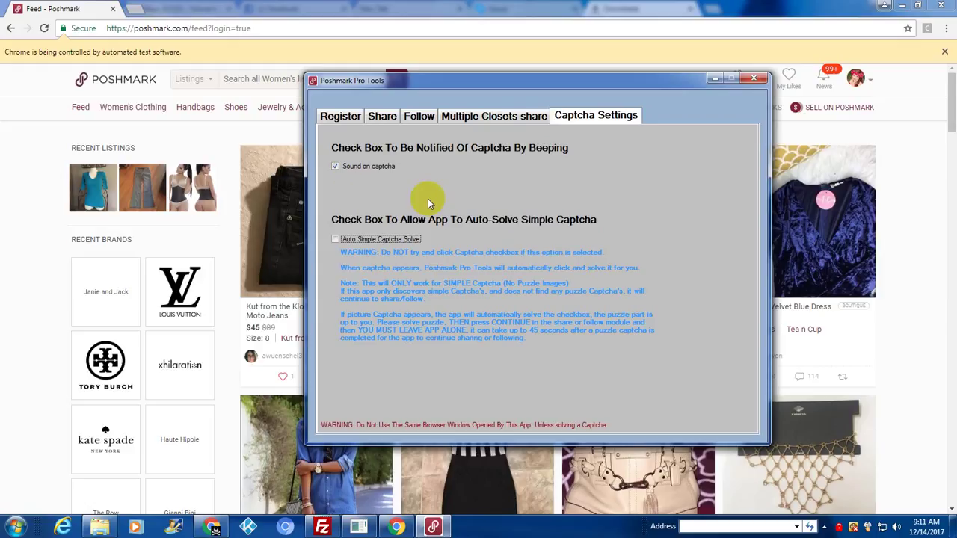
pyautogui.doubleClick(410, 222)
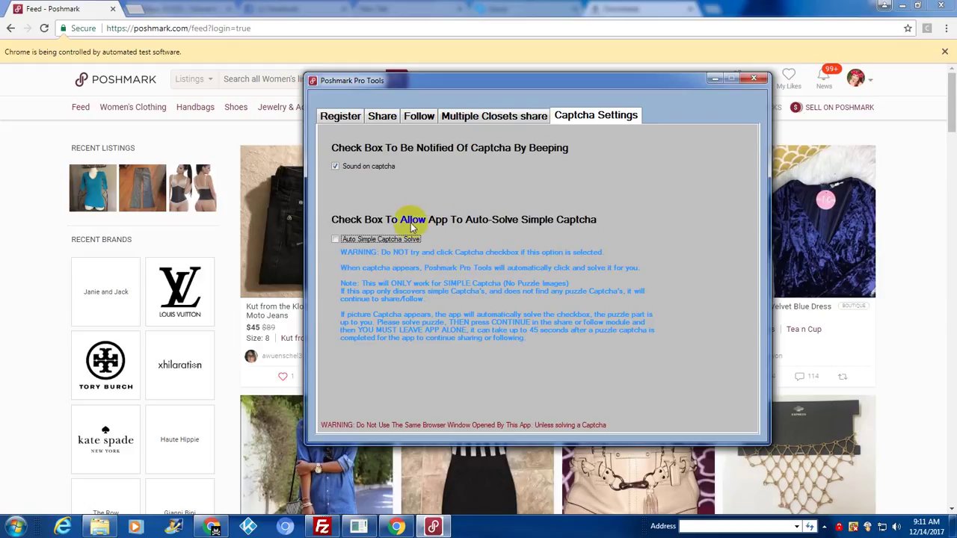
pyautogui.click(336, 168)
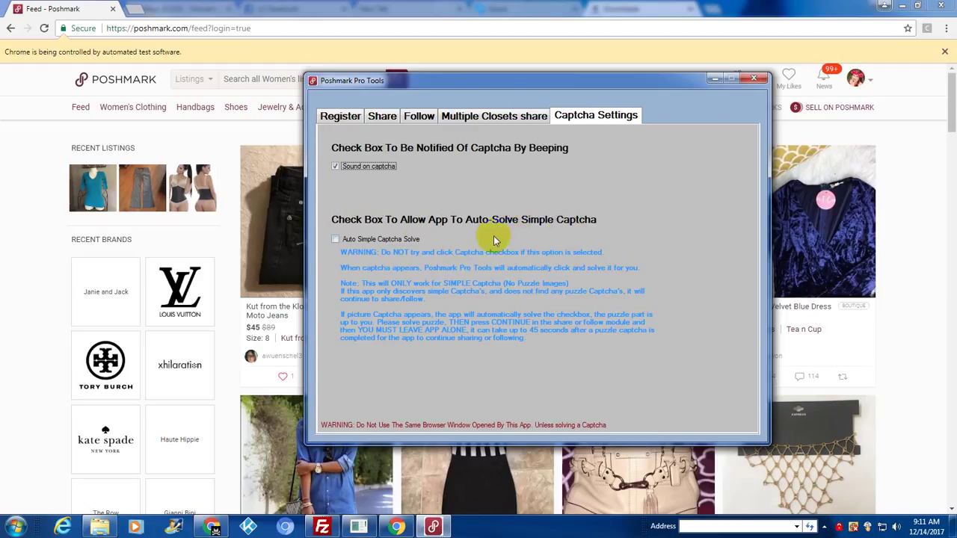
pyautogui.click(335, 239)
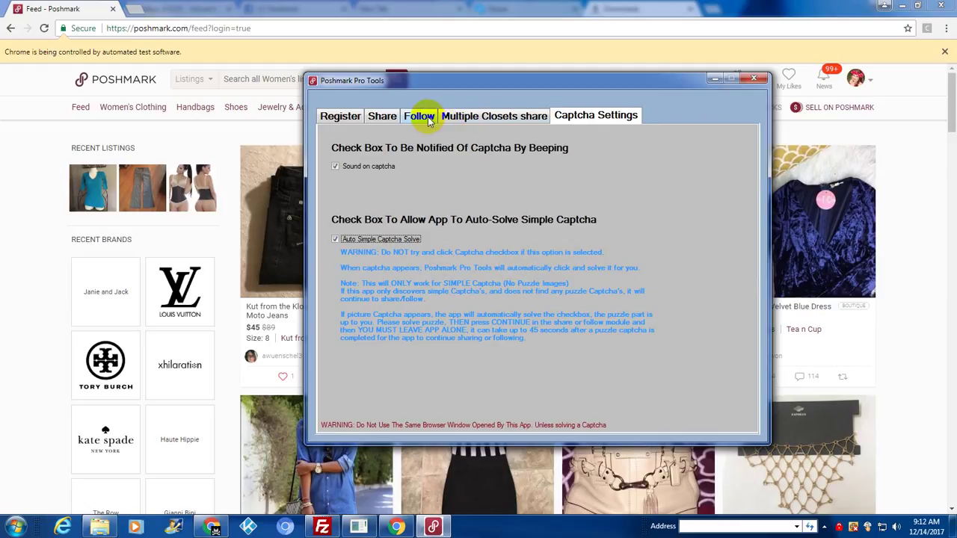
# Revisit the Share, Follow and Multiple Closets pages, resume sharing, then return to Captcha Settings.
pyautogui.click(383, 118)
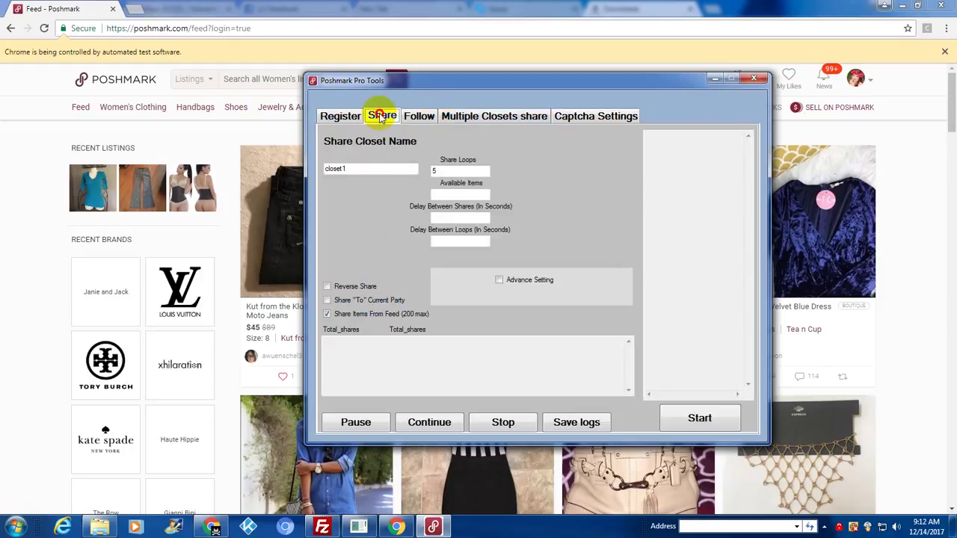
pyautogui.click(420, 115)
pyautogui.click(481, 118)
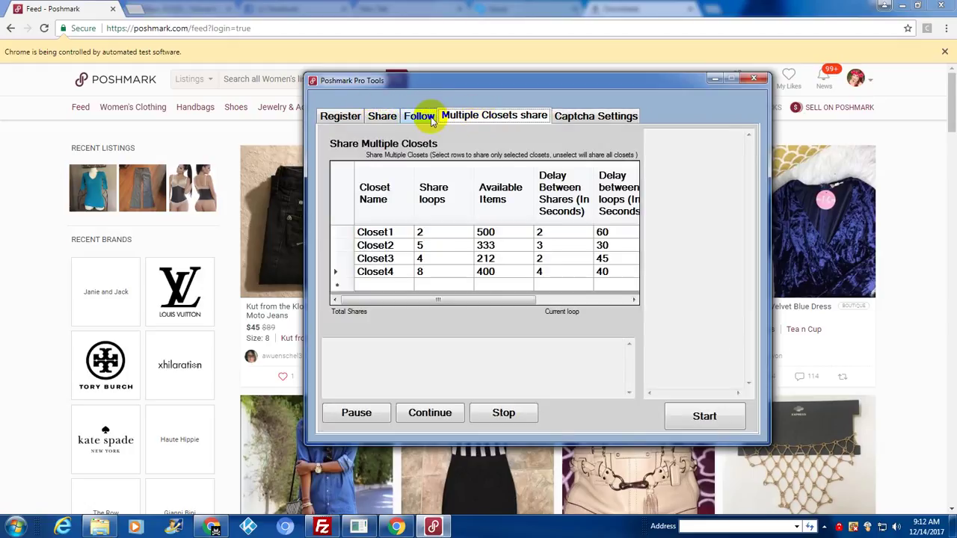
pyautogui.click(438, 411)
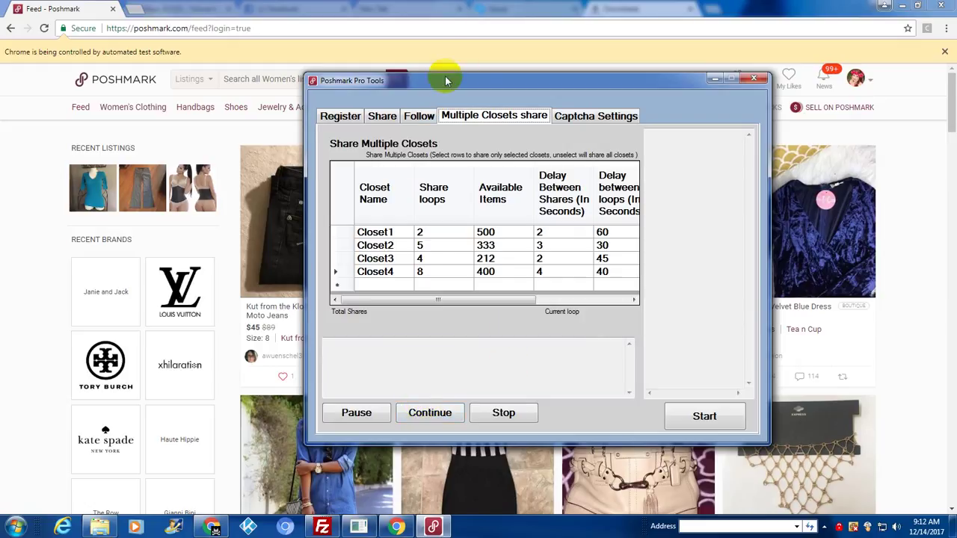
pyautogui.click(380, 118)
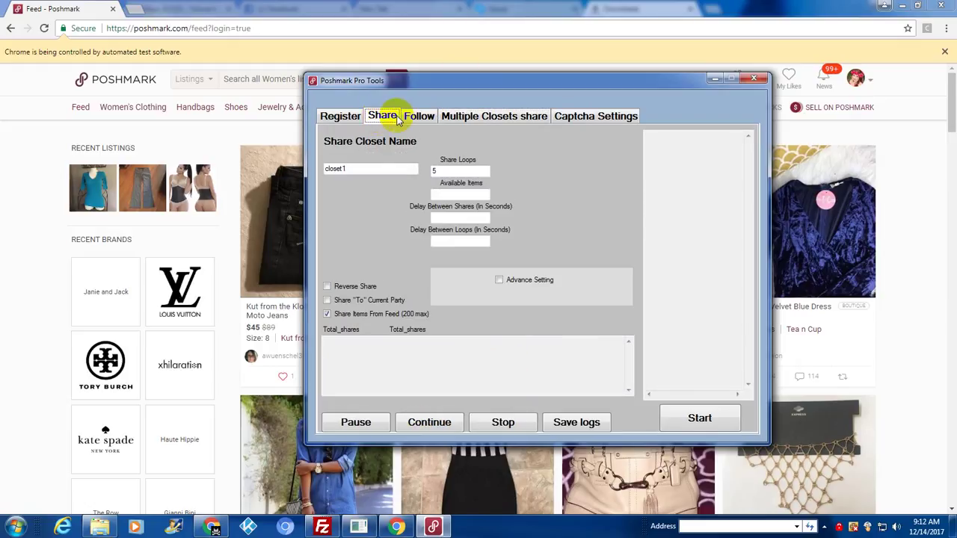
pyautogui.click(611, 118)
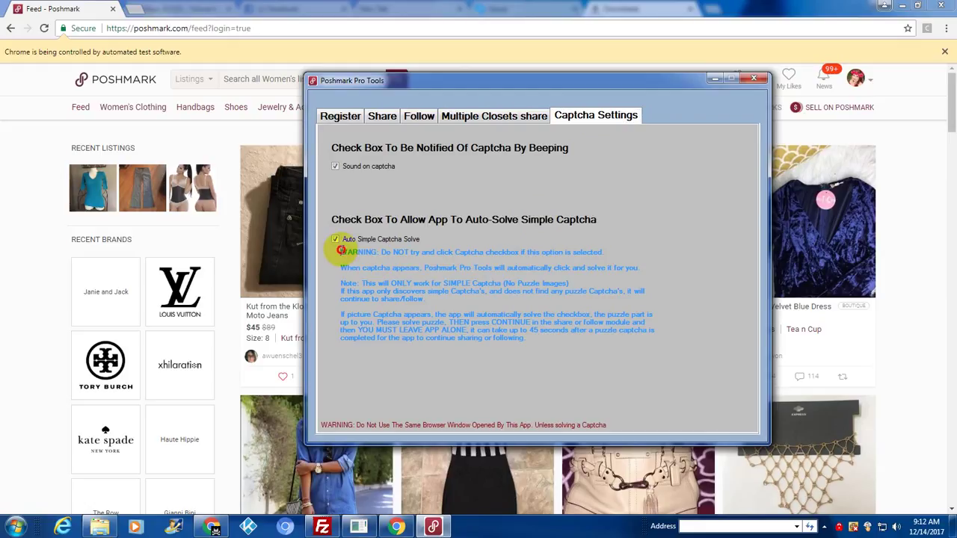
pyautogui.moveTo(340, 252); pyautogui.dragTo(566, 346)
pyautogui.click(569, 352)
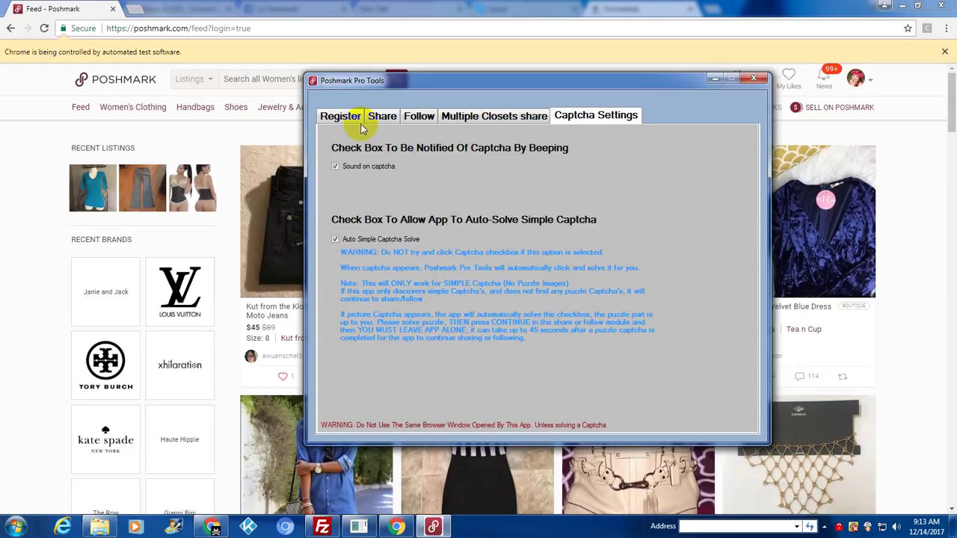
# Cycle through Share, Follow and Captcha Settings, ending on the Closet1–Closet4 multiple-closets table.
pyautogui.click(382, 116)
pyautogui.click(417, 116)
pyautogui.click(452, 116)
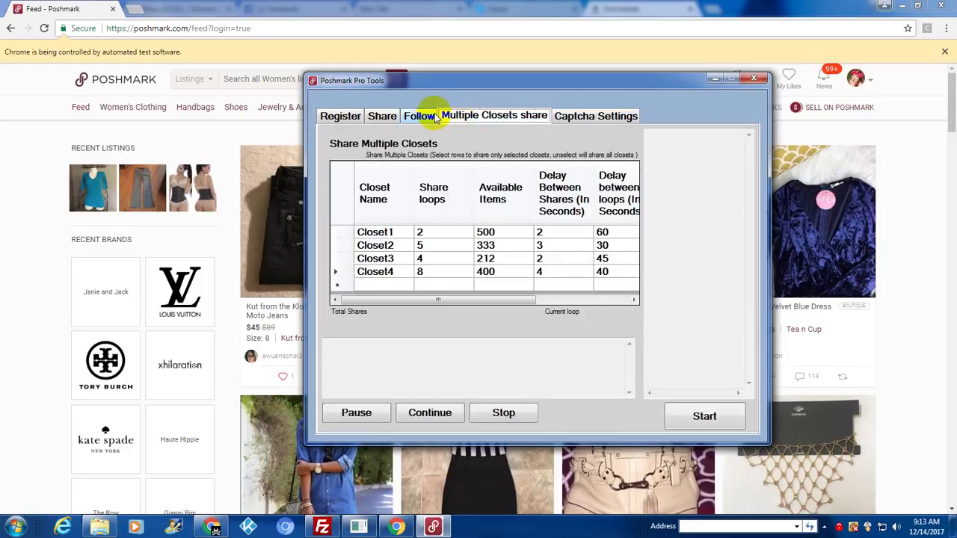
pyautogui.click(430, 116)
pyautogui.click(381, 116)
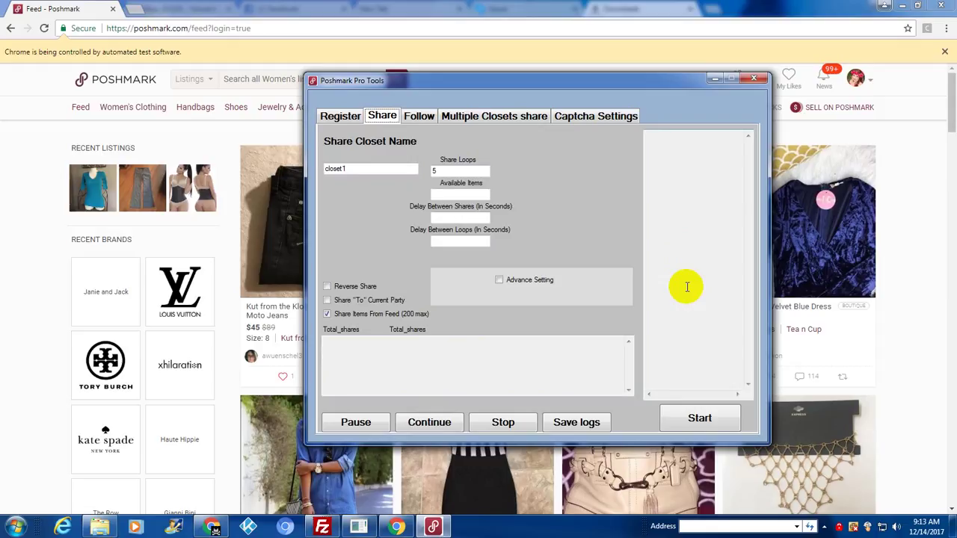
pyautogui.click(603, 118)
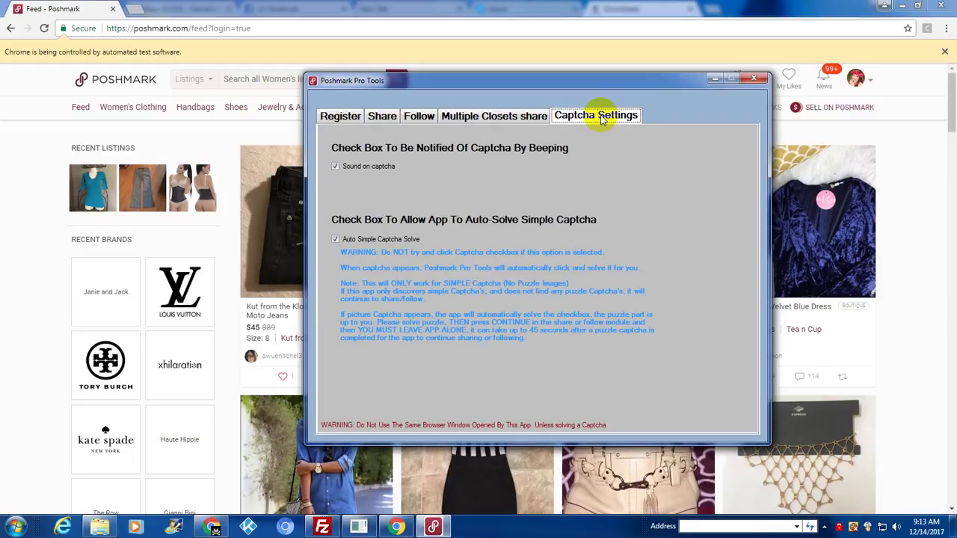
pyautogui.click(513, 115)
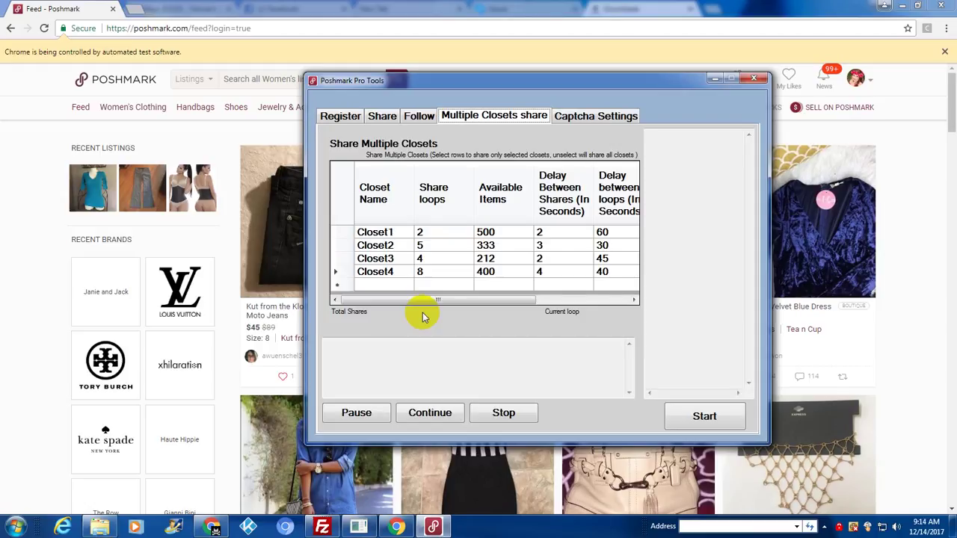
pyautogui.click(510, 381)
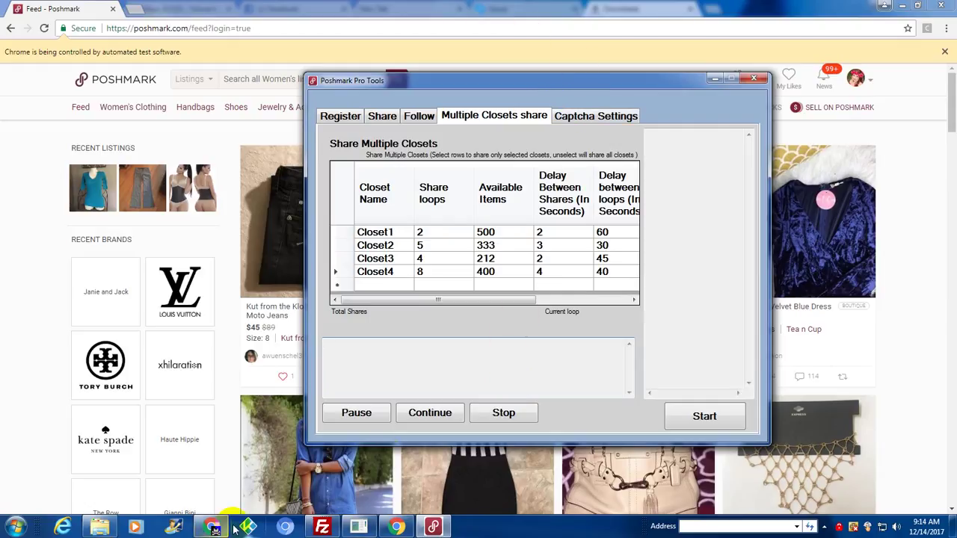
# Launch Microsoft Word 2010 with a blank document and grow the font to 80.
pyautogui.click(17, 528)
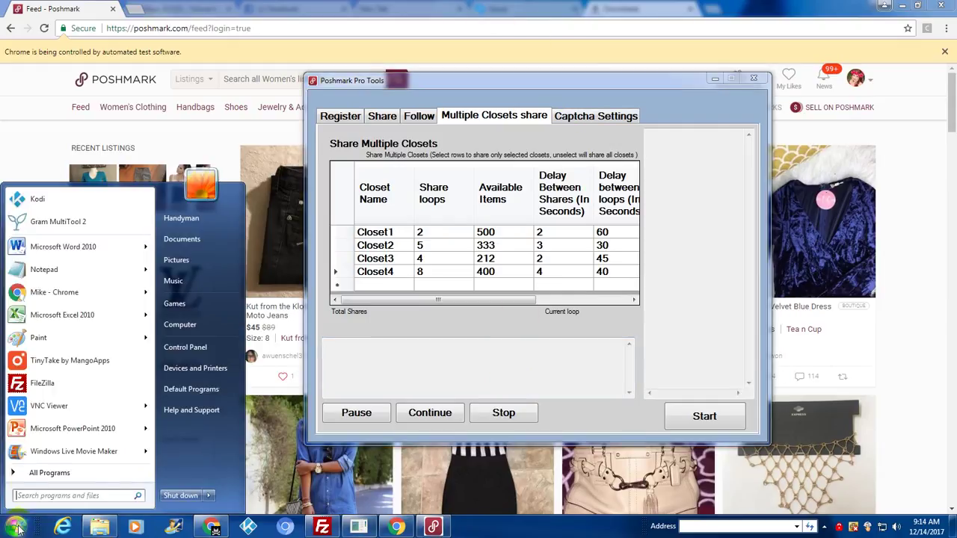
pyautogui.click(60, 247)
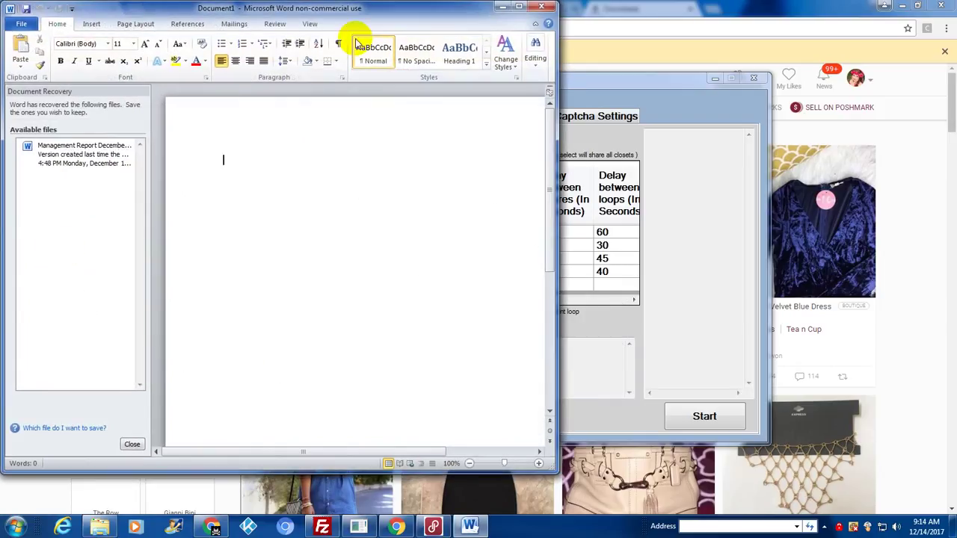
pyautogui.click(133, 43)
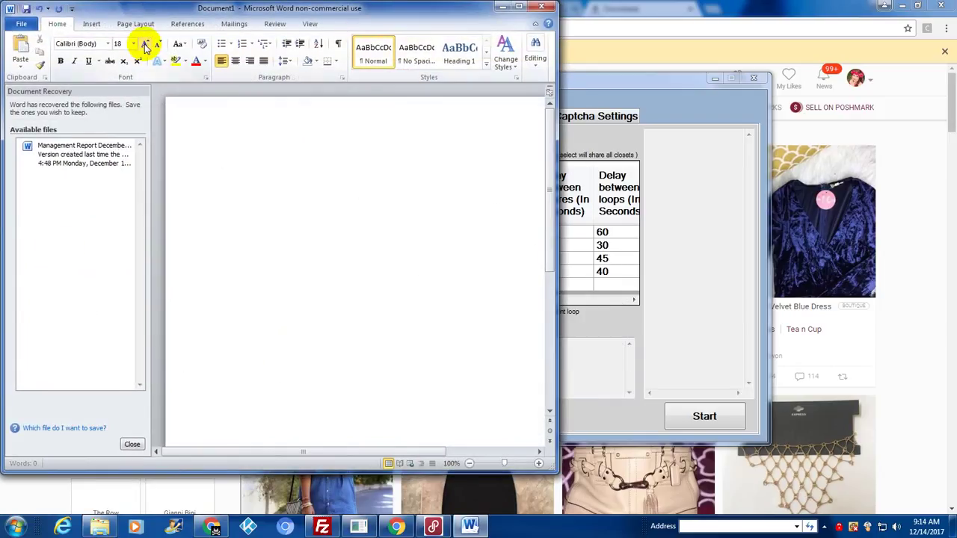
pyautogui.click(145, 44)
pyautogui.click(145, 44)
pyautogui.click(145, 44)
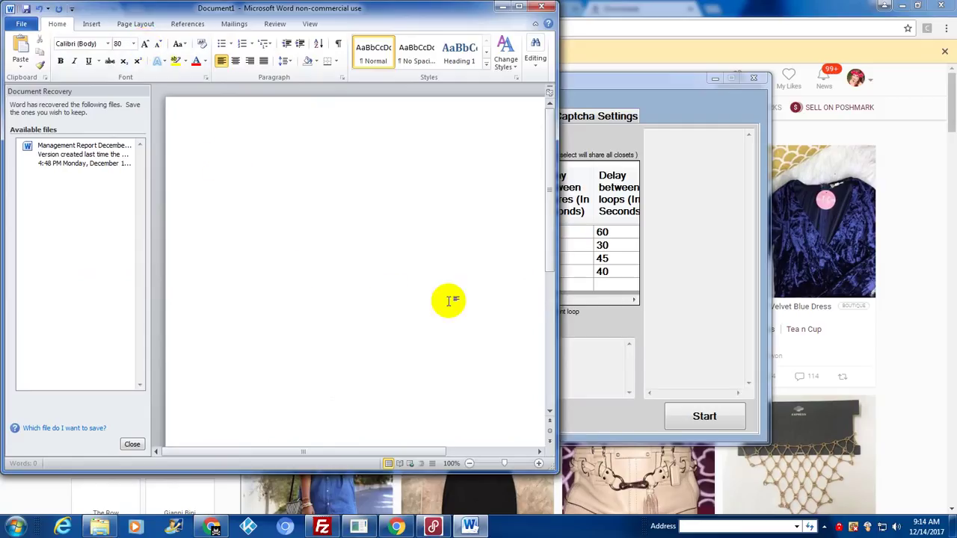
pyautogui.write('http')
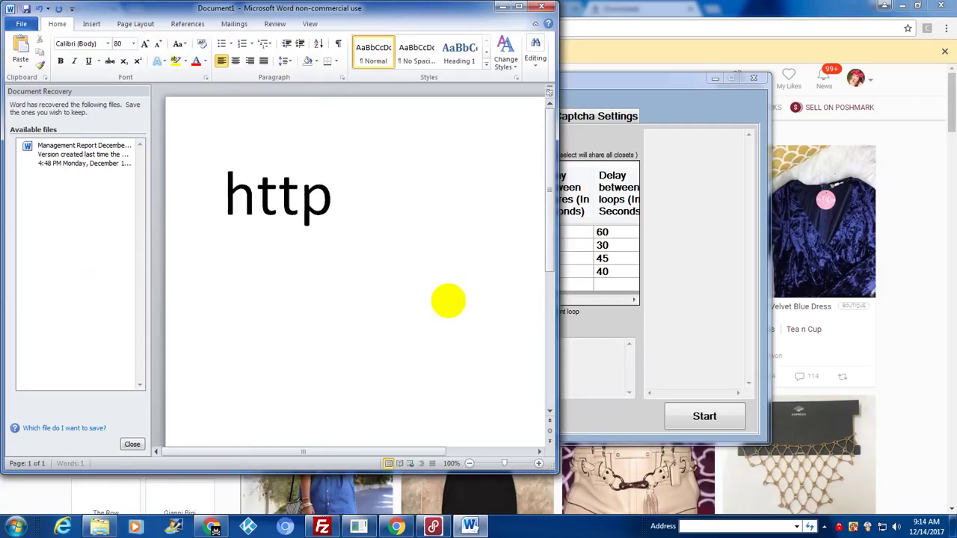
pyautogui.write('://')
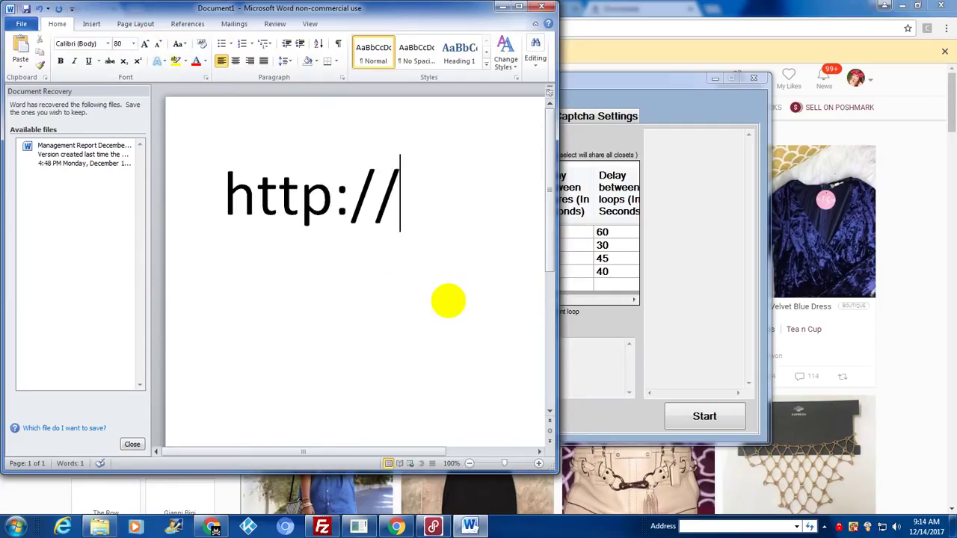
pyautogui.write('poshmark')
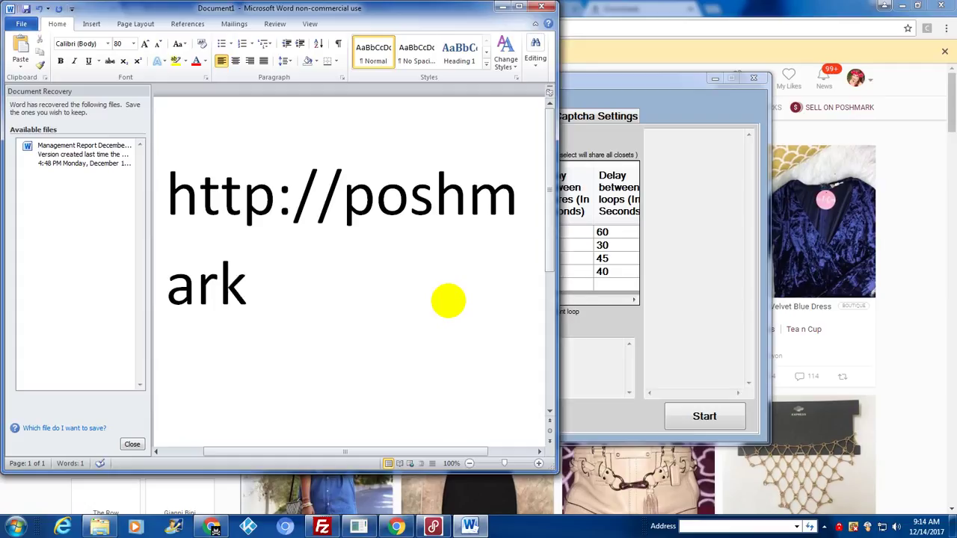
pyautogui.write('profits.com')
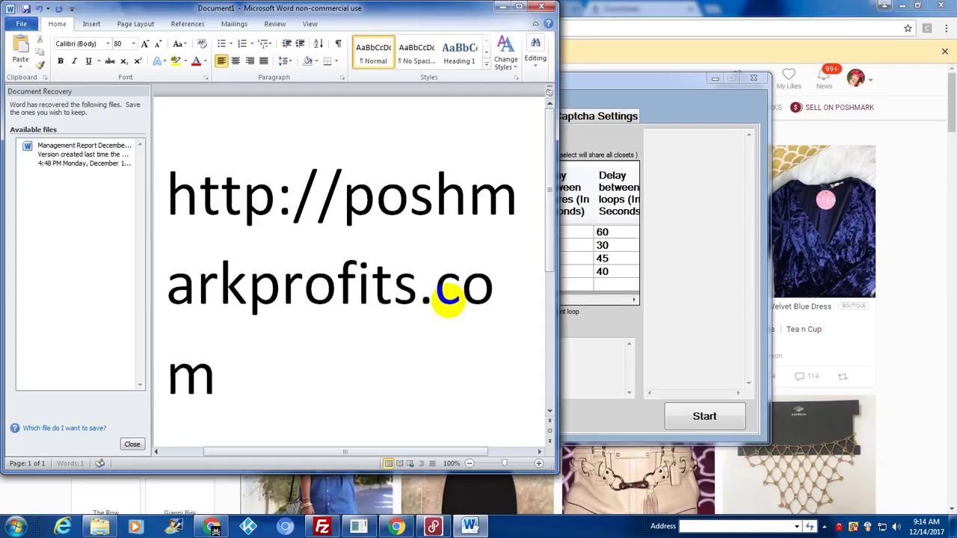
pyautogui.moveTo(432, 385); pyautogui.dragTo(153, 187)
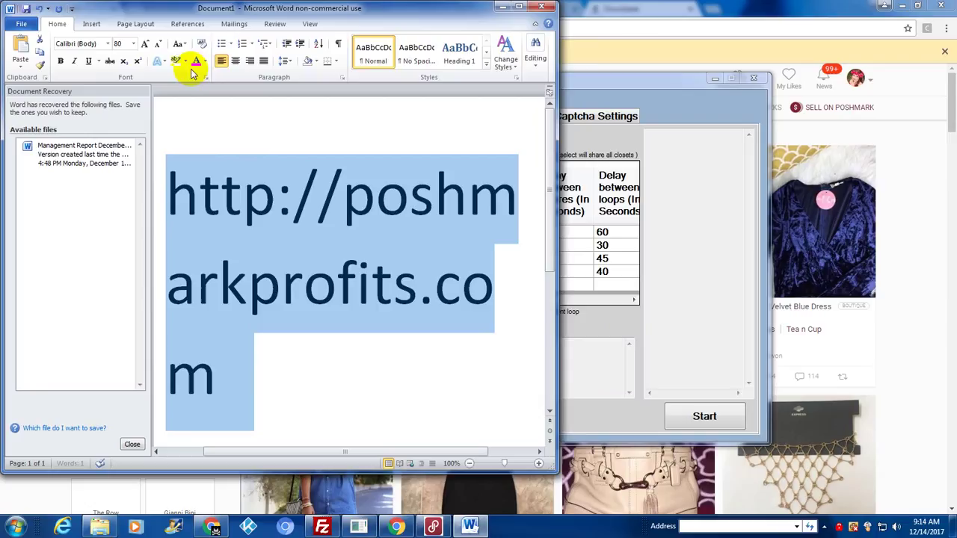
pyautogui.click(160, 45)
pyautogui.click(160, 44)
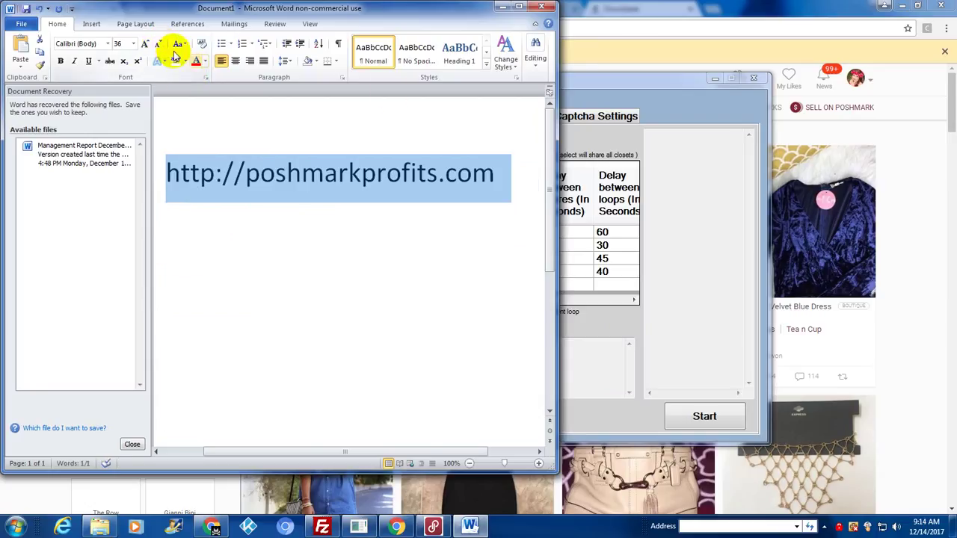
pyautogui.click(60, 61)
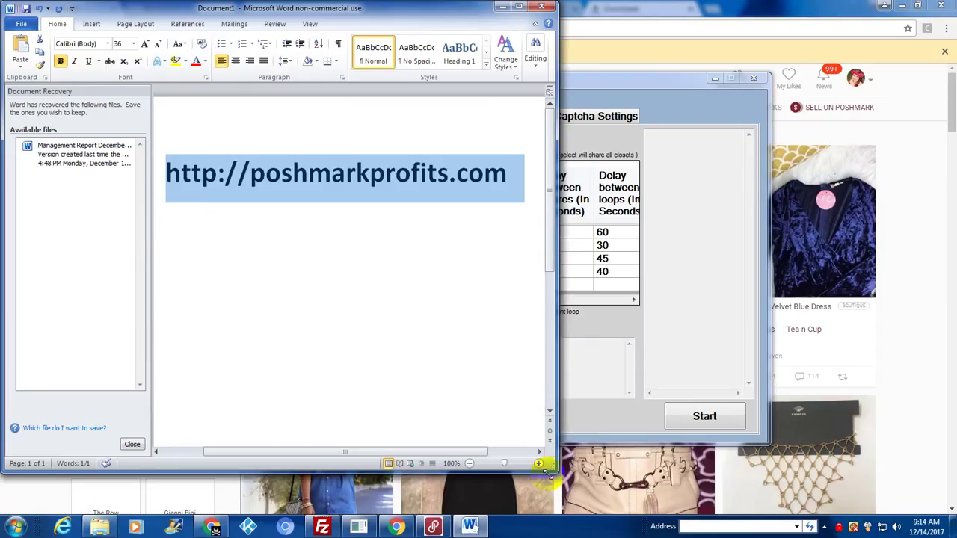
pyautogui.moveTo(550, 473)
pyautogui.mouseDown()
pyautogui.moveTo(607, 389)
pyautogui.moveTo(650, 297)
pyautogui.mouseUp()
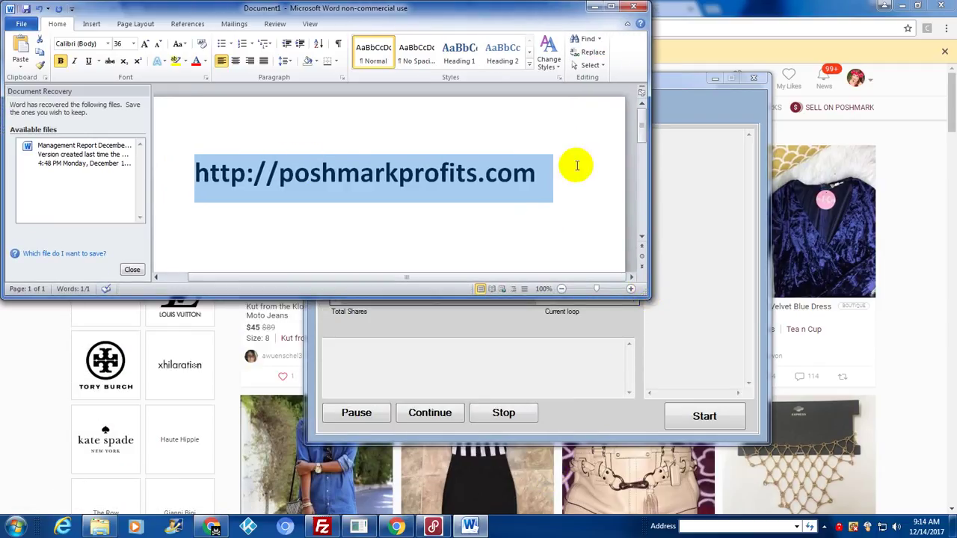
# Alternate between Word and Poshmark Pro Tools, deselect the bold URL, and end on Poshmark Pro Tools.
pyautogui.click(464, 329)
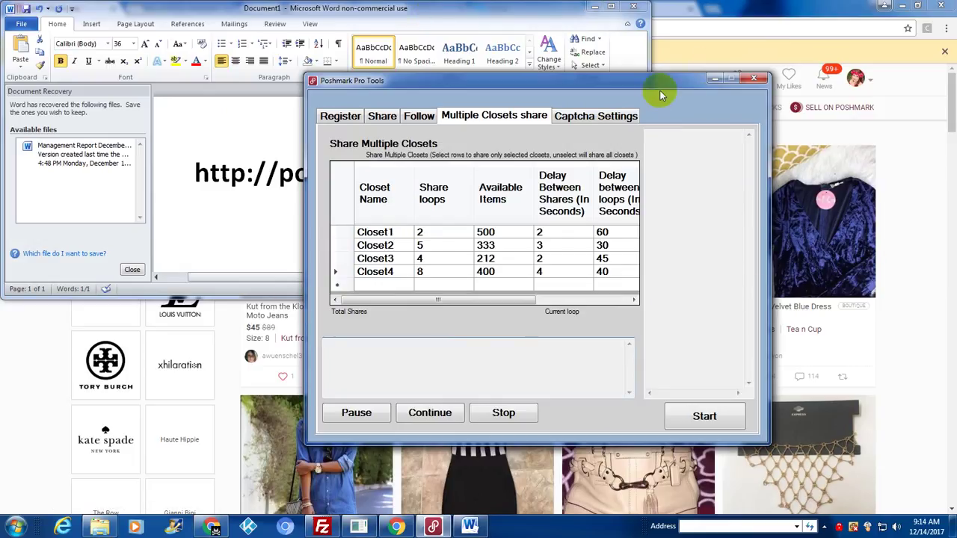
pyautogui.click(405, 23)
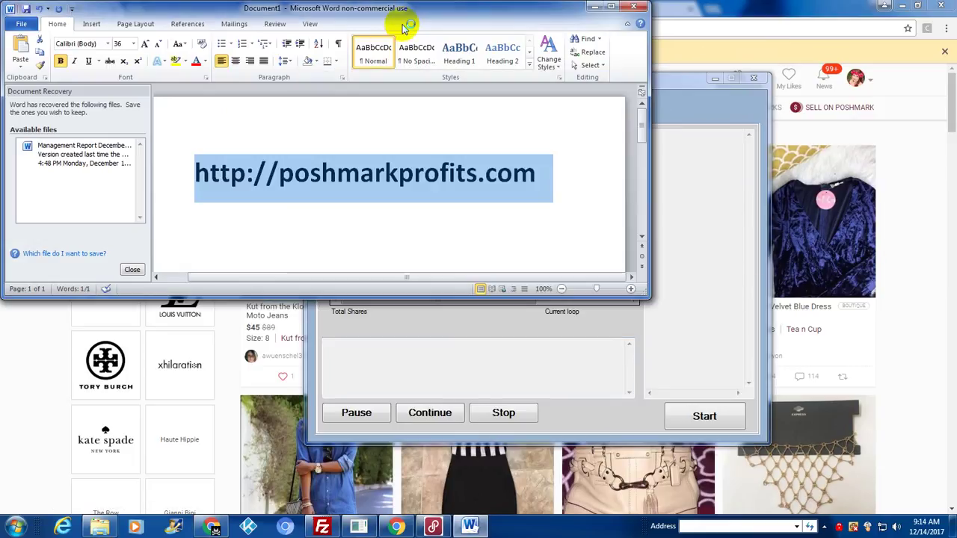
pyautogui.click(717, 113)
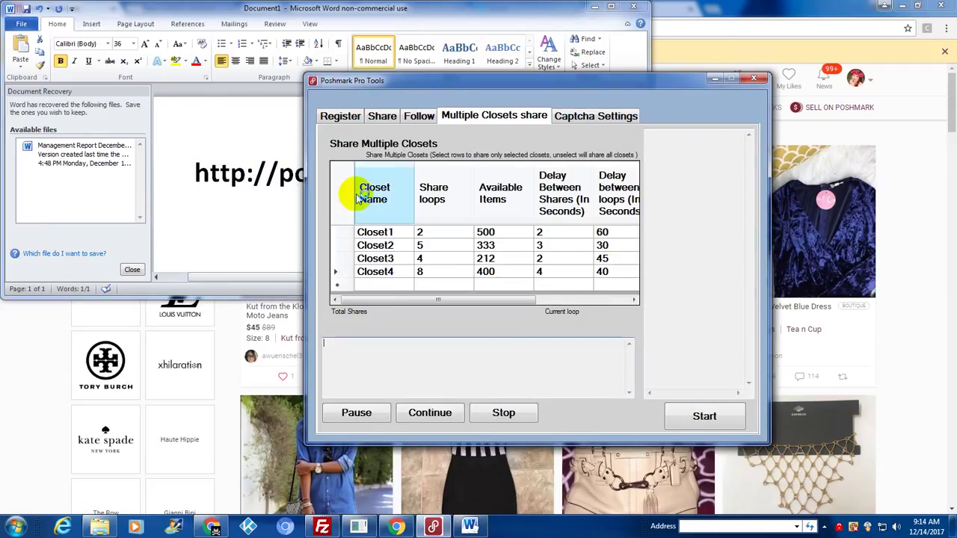
pyautogui.click(469, 15)
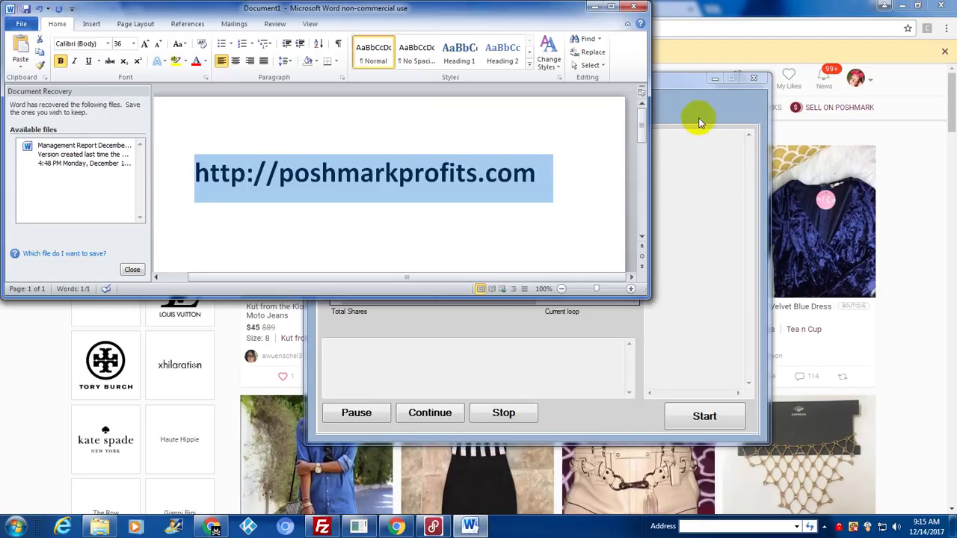
pyautogui.click(682, 139)
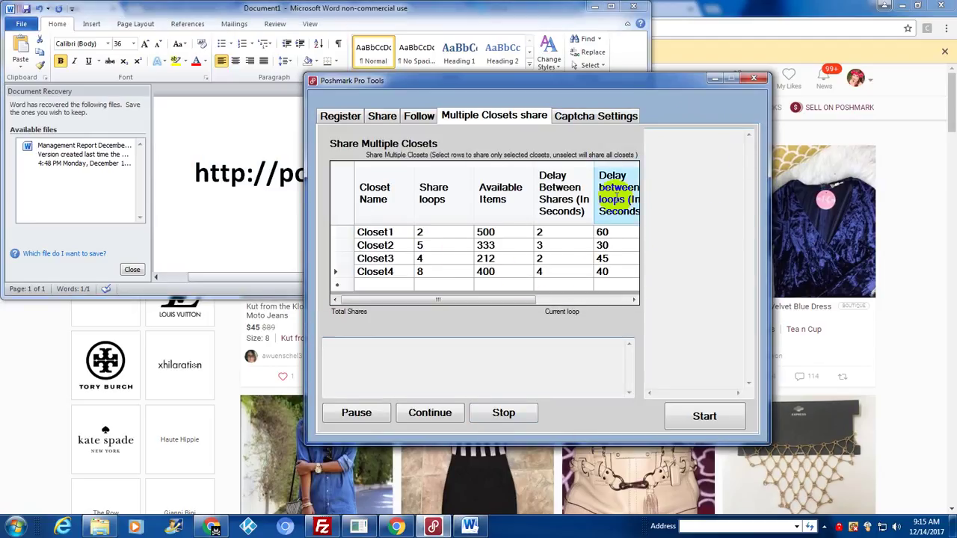
pyautogui.click(507, 10)
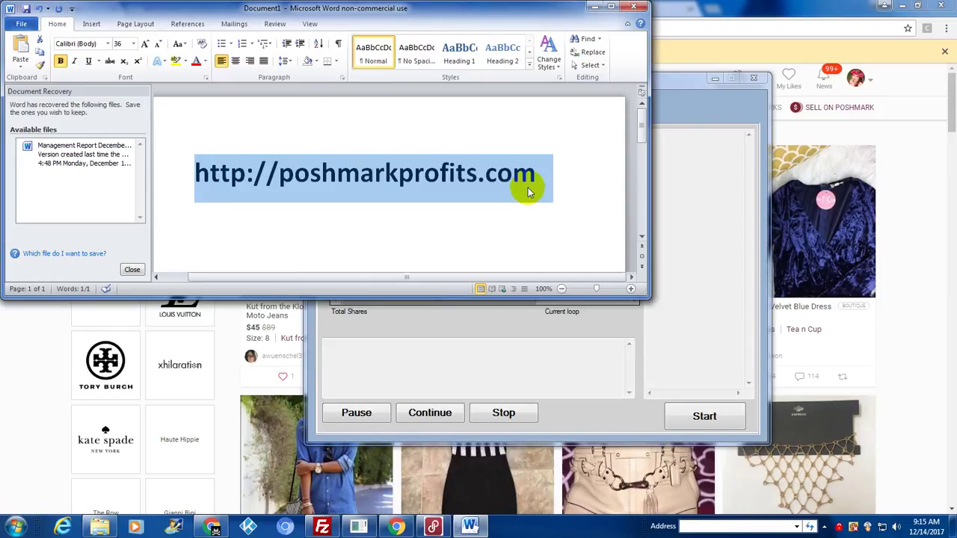
pyautogui.click(557, 200)
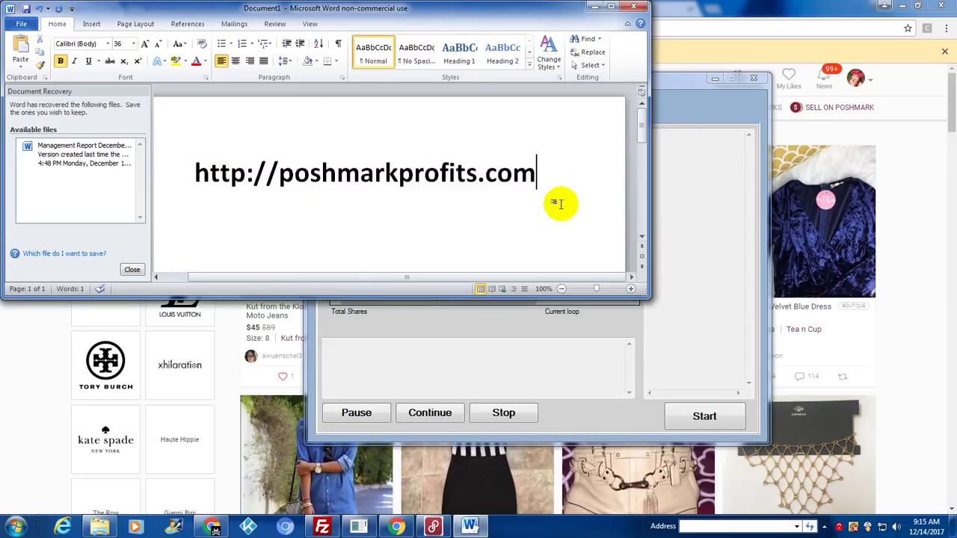
pyautogui.click(700, 103)
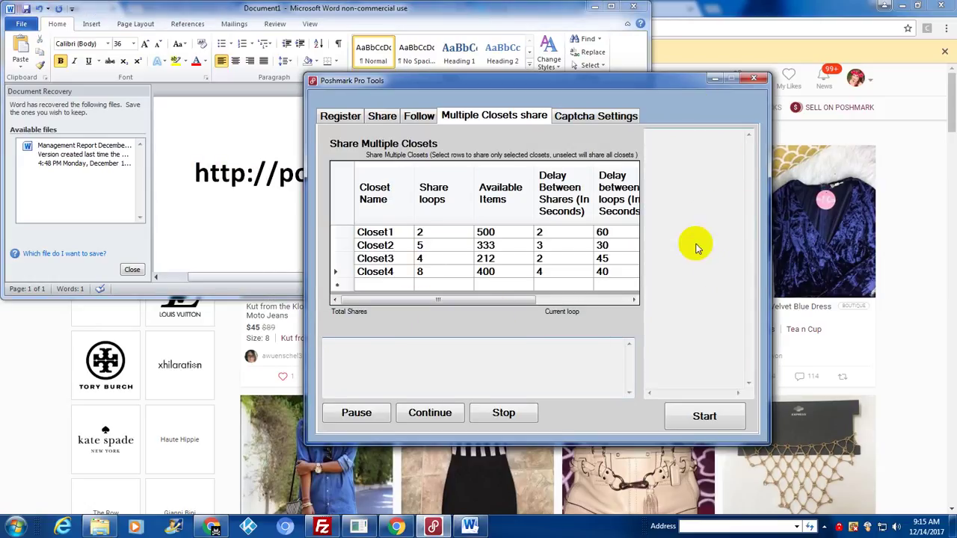